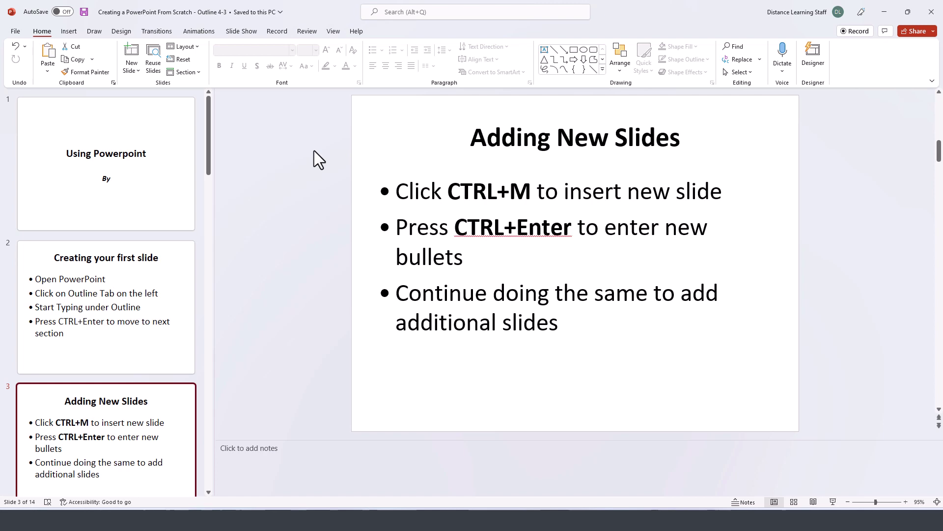
- Show slide 2, 'Creating your first slide', in the main editing area
left_click(151, 276)
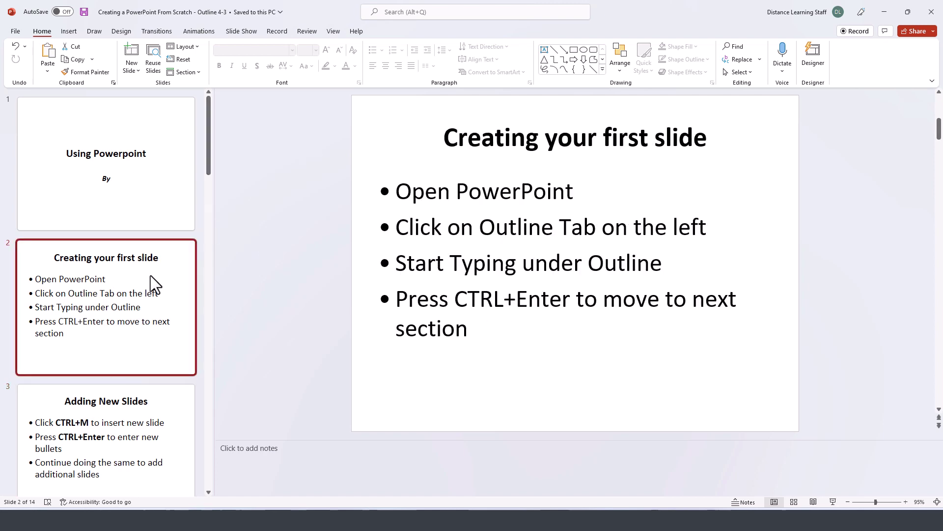
scroll(150, 275, "down", 5)
scroll(126, 260, "down", 3)
scroll(152, 261, "up", 5)
scroll(151, 260, "up", 3)
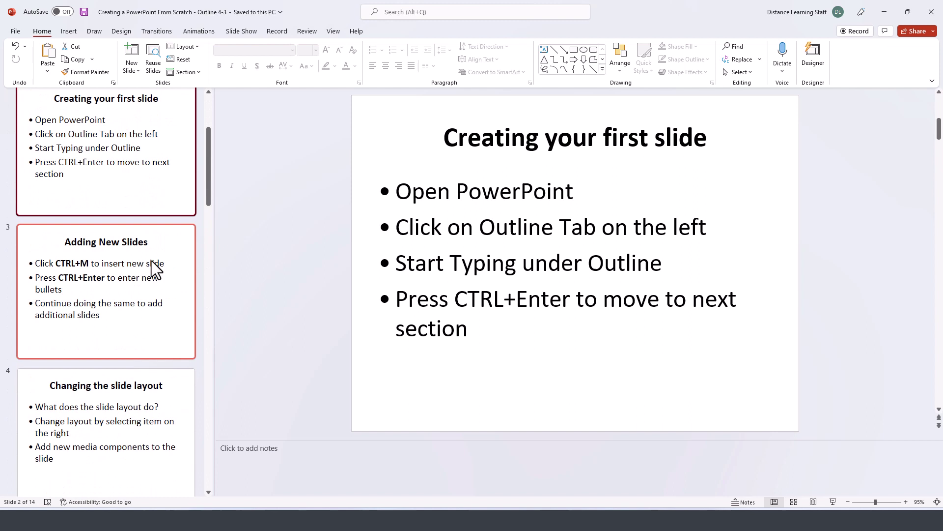
scroll(157, 265, "up", 2)
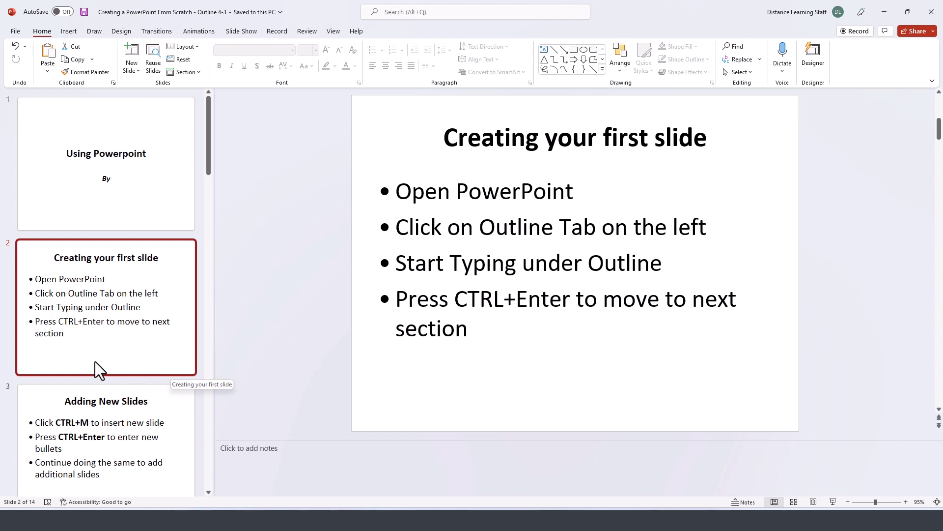
- Switch the deck into Slide Master view from the View ribbon
left_click(334, 31)
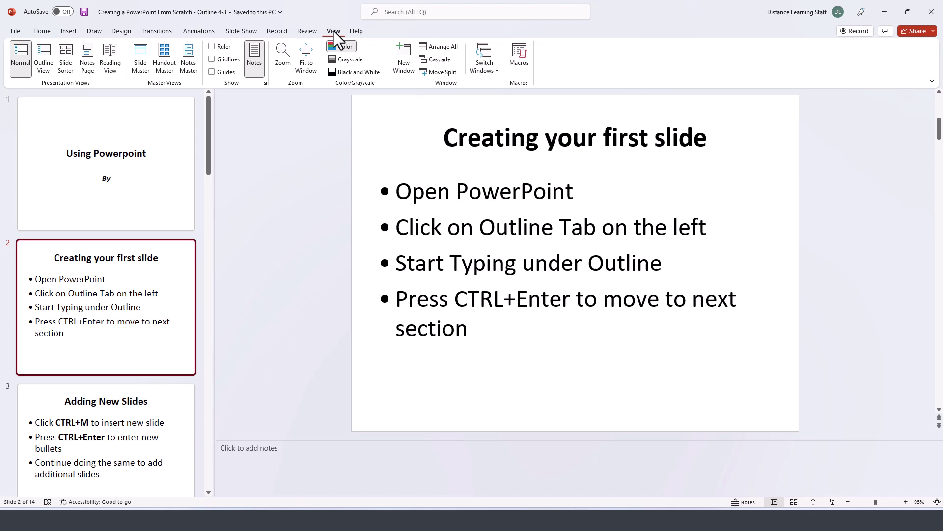
left_click(141, 52)
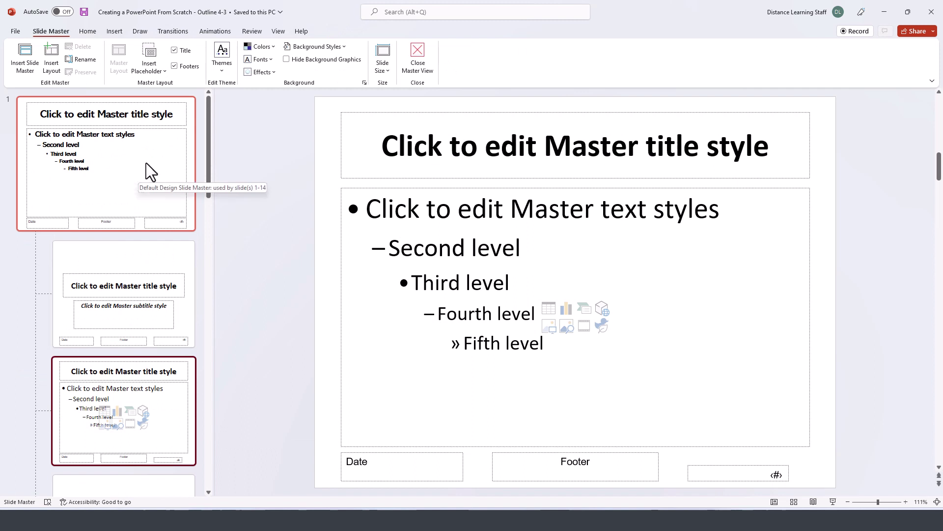
- Select the top-level slide master, highlight its five body text levels, then deselect them
left_click(159, 158)
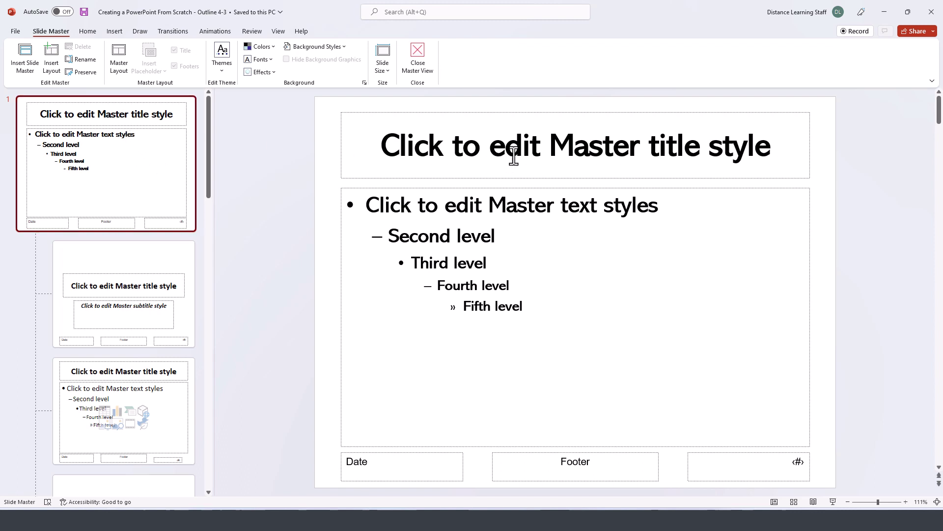
left_click(414, 207)
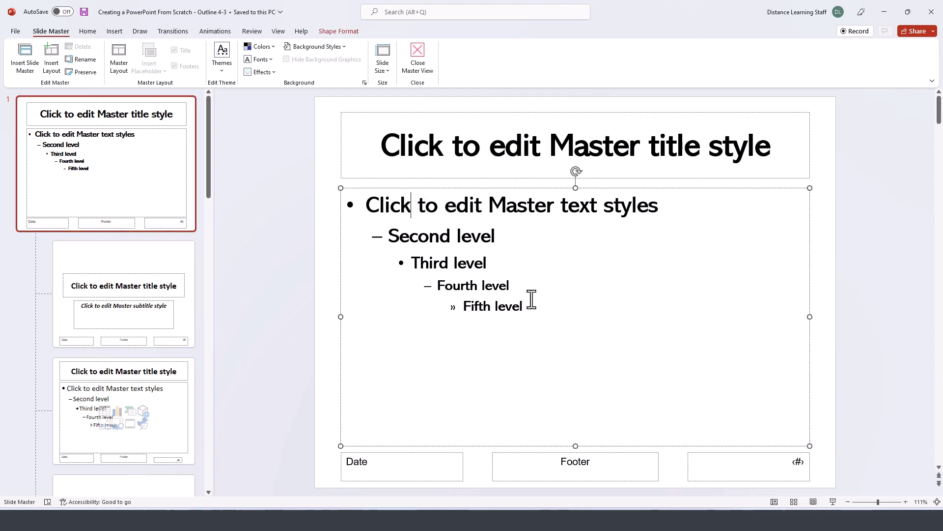
left_click_drag(558, 312, 386, 205)
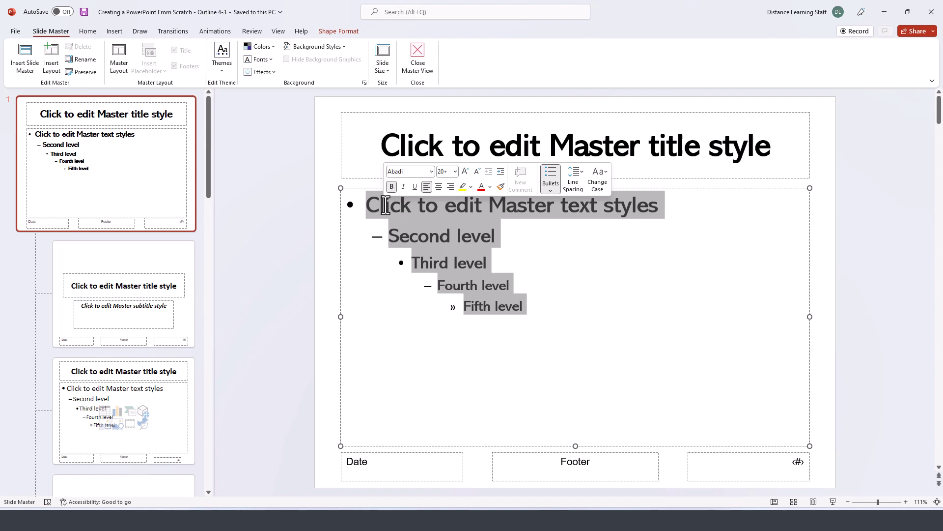
left_click(330, 385)
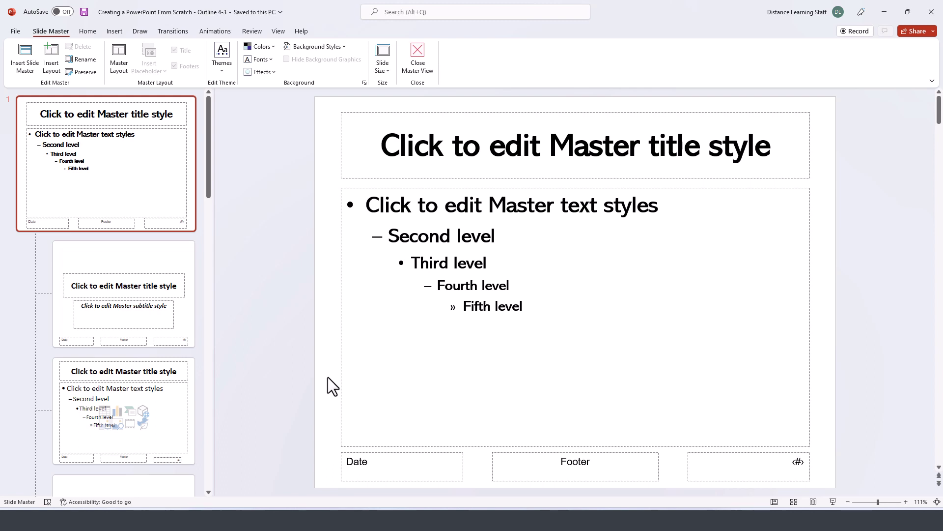
scroll(148, 341, "down", 2)
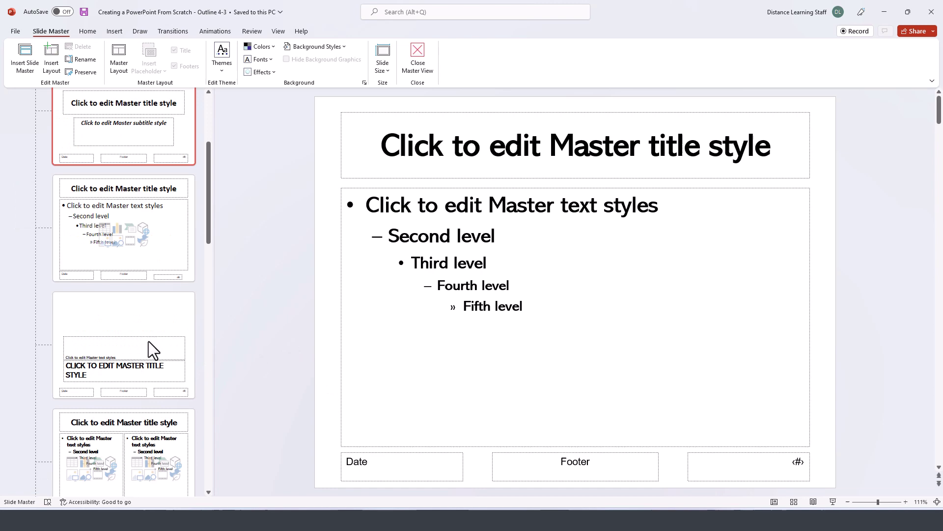
scroll(139, 345, "down", 4)
scroll(138, 345, "down", 2)
scroll(142, 349, "down", 2)
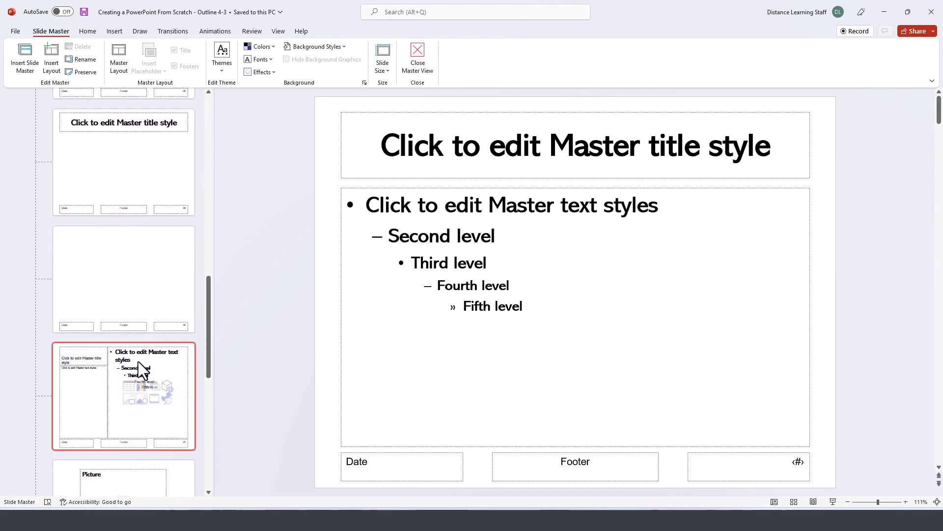
scroll(140, 361, "down", 3)
scroll(140, 361, "down", 3)
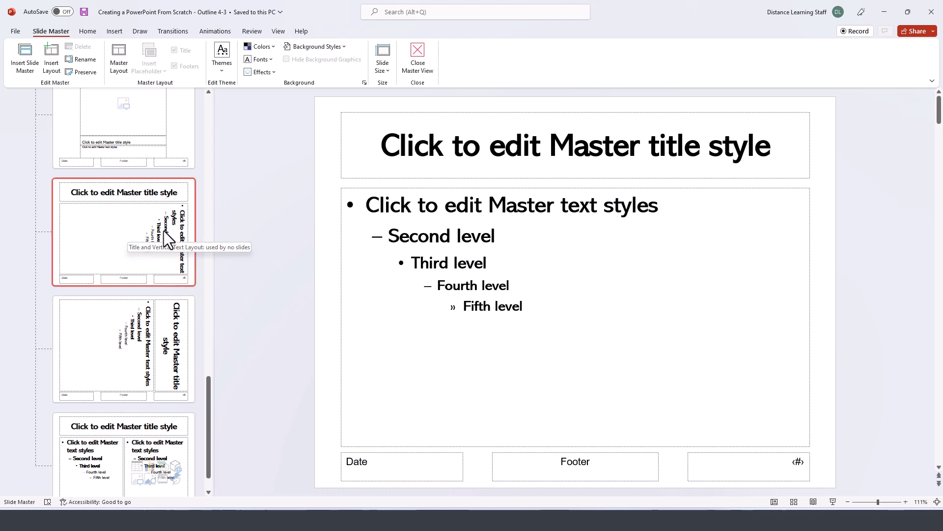
scroll(164, 231, "up", 5)
scroll(163, 228, "up", 10)
scroll(147, 191, "up", 10)
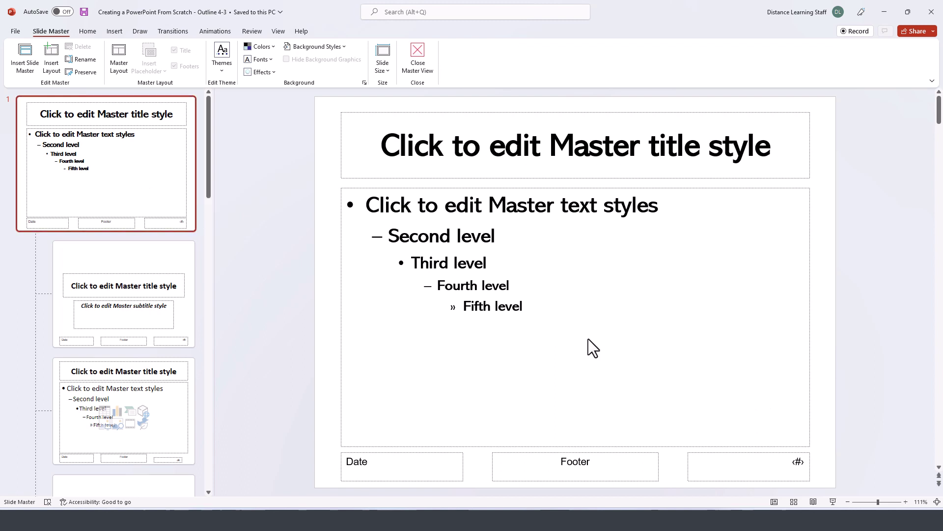
- Search Online Pictures for 'microsoft' images from Insert > Pictures
left_click(114, 33)
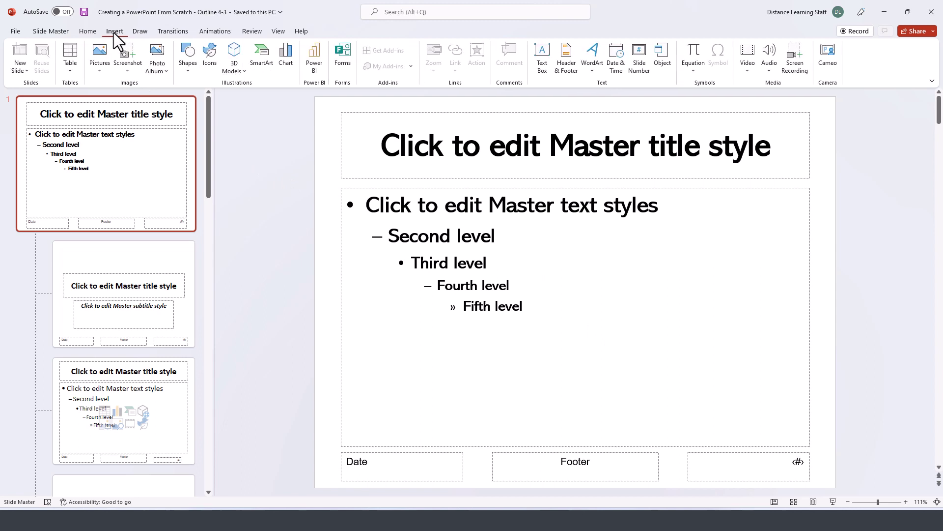
left_click(99, 70)
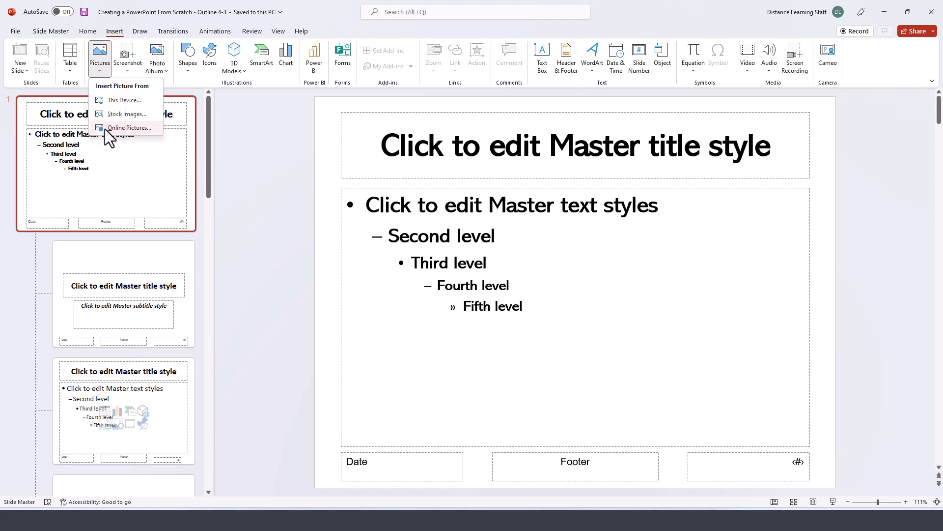
left_click(118, 128)
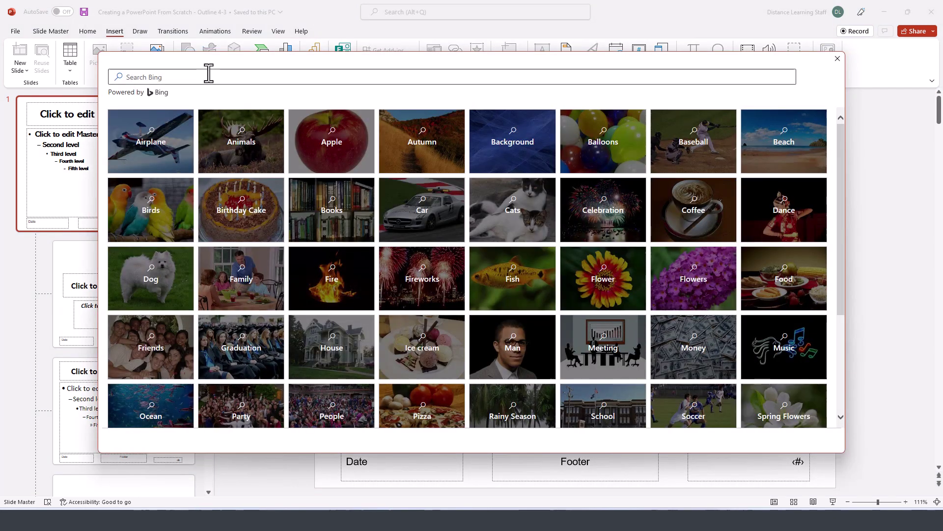
left_click(204, 76)
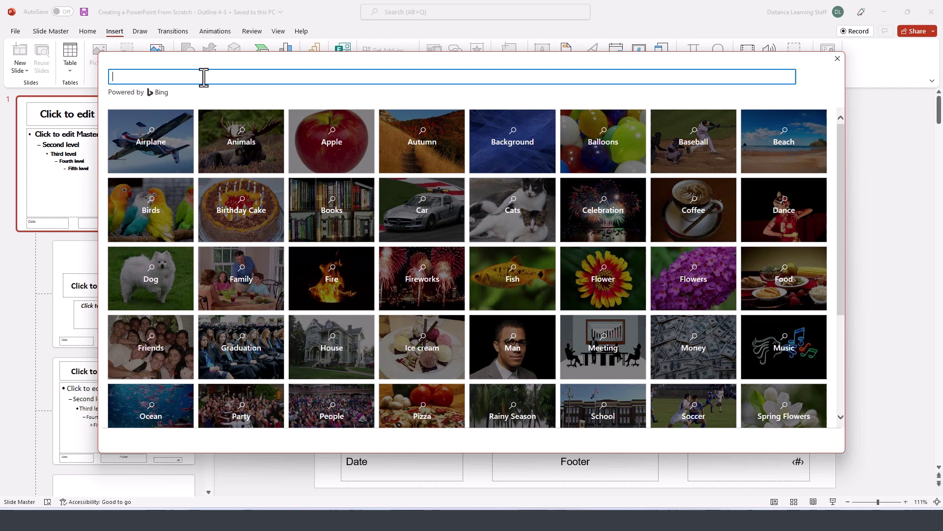
type("micro")
type("soft")
key("Return")
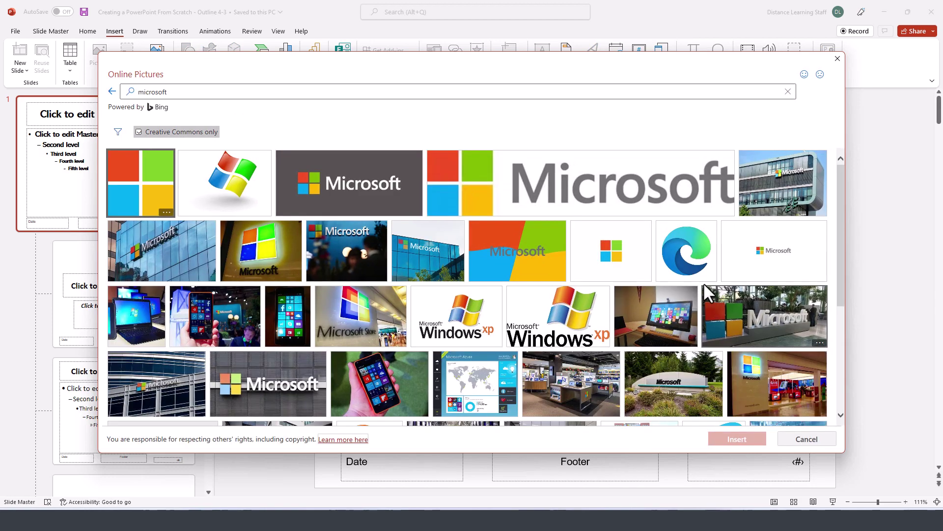
- Insert the Windows logo and shrink it into the master's bottom-right corner
left_click(738, 439)
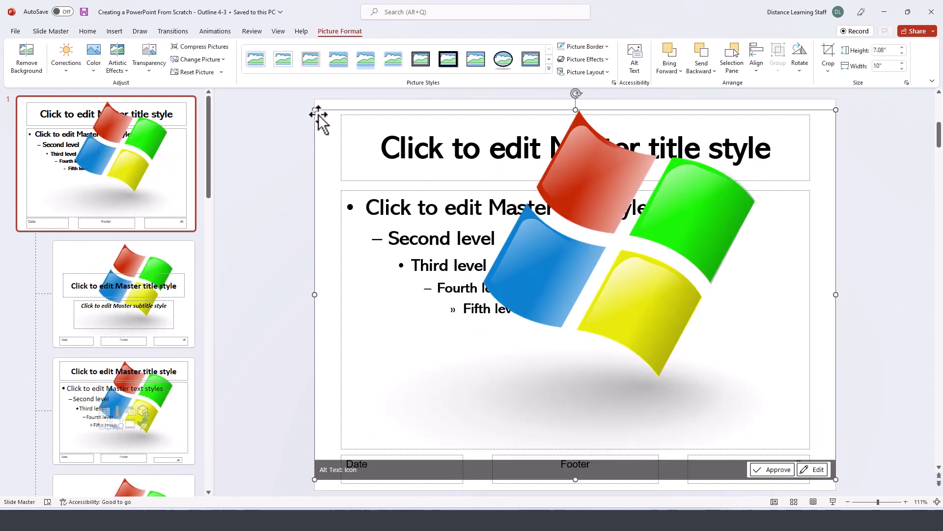
left_click_drag(315, 110, 773, 453)
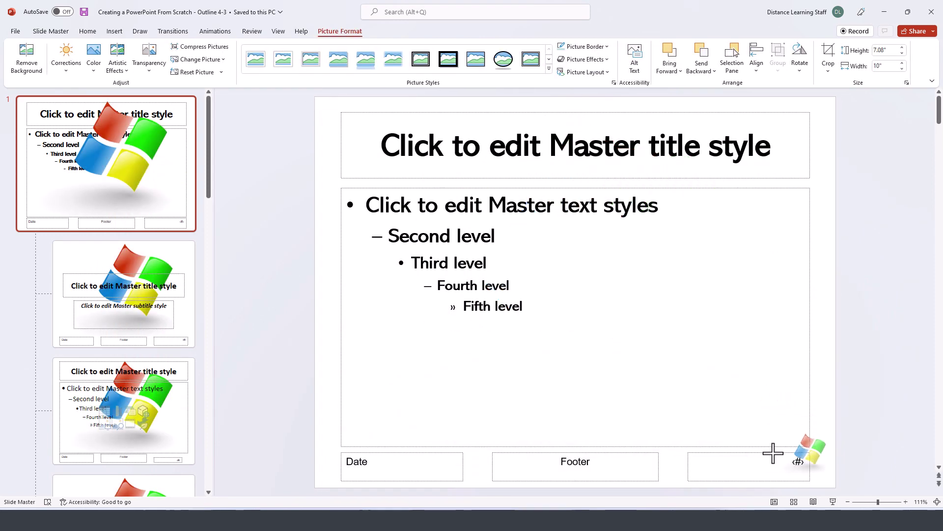
left_click(729, 392)
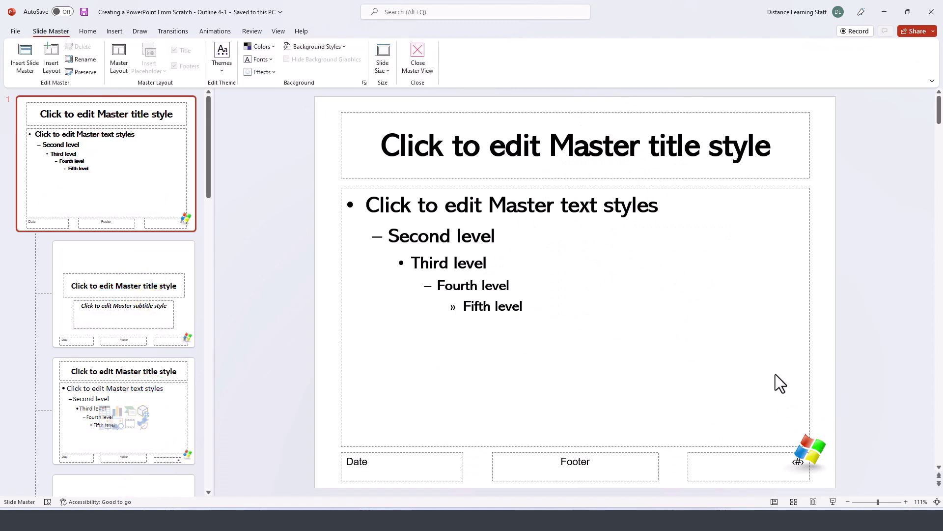
left_click_drag(806, 443, 813, 445)
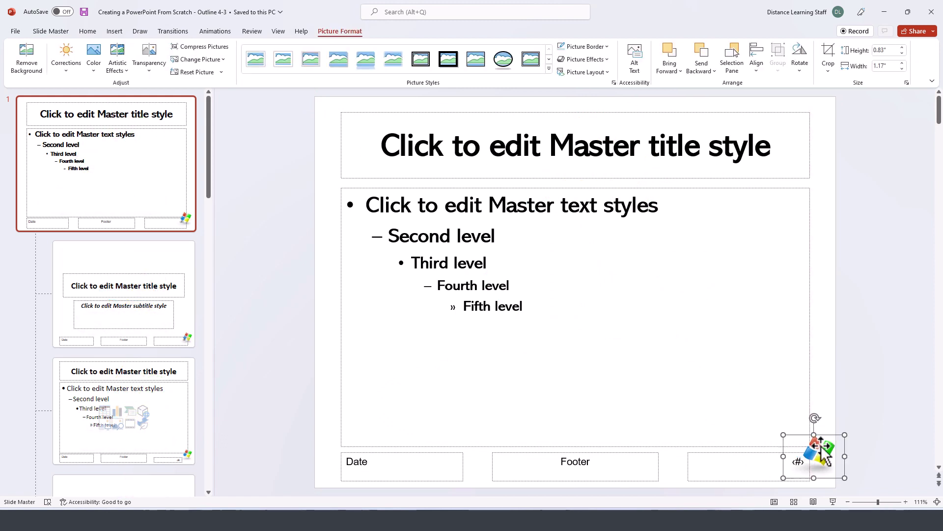
key("Escape")
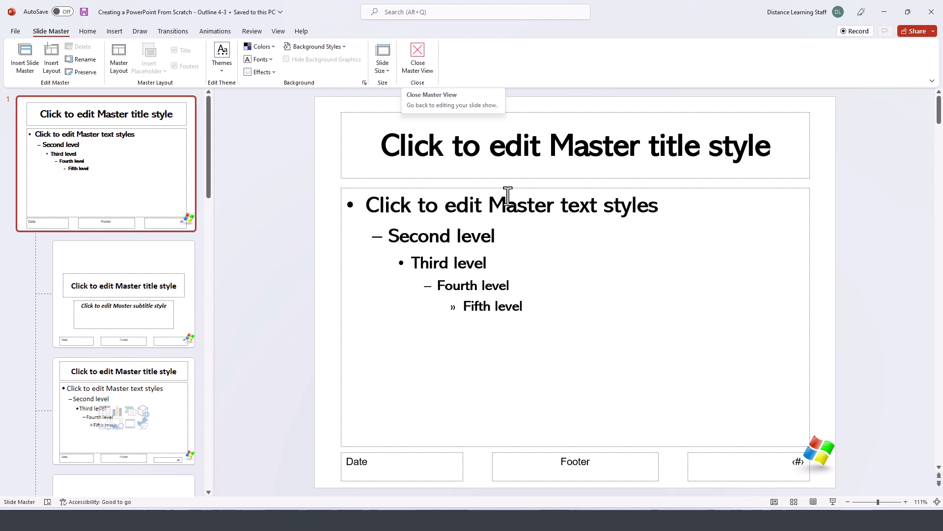
- Select the master title text and apply a shadowed Quick Style from the Home gallery
left_click(490, 160)
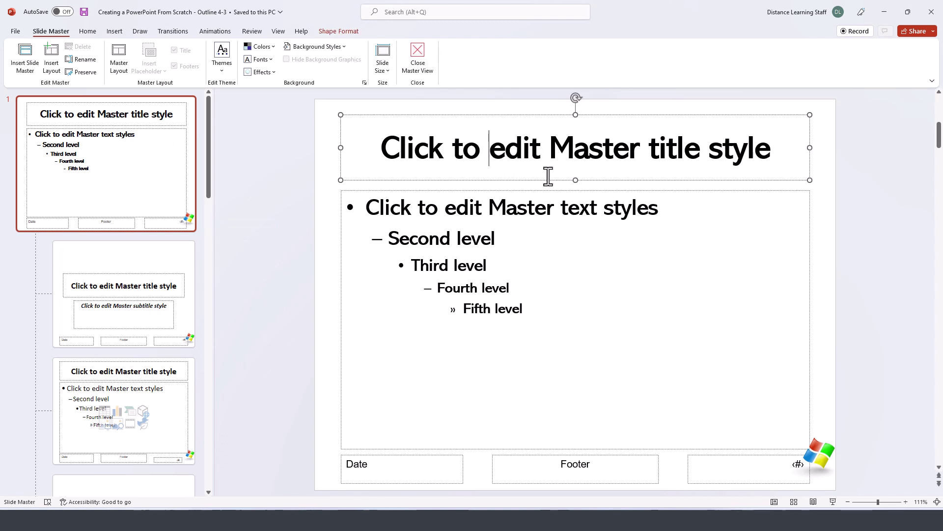
left_click(551, 158)
left_click_drag(771, 149, 432, 175)
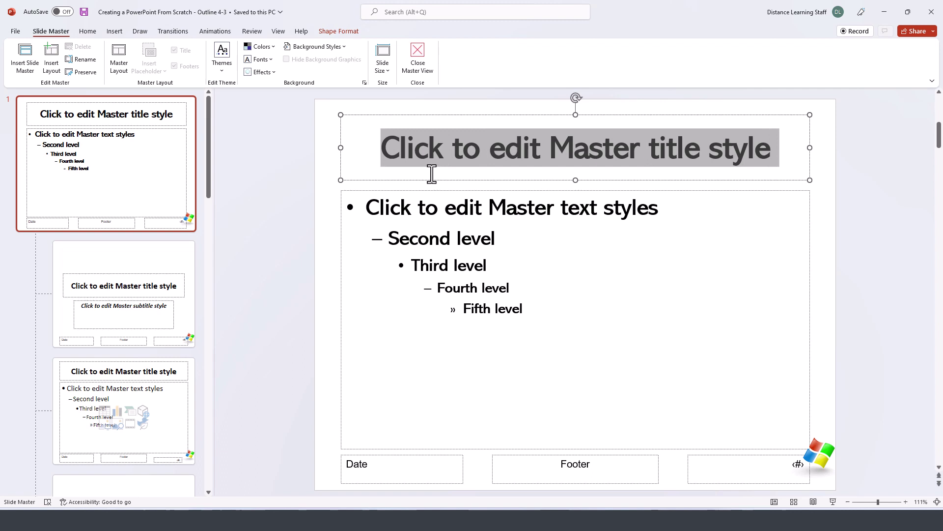
left_click(85, 33)
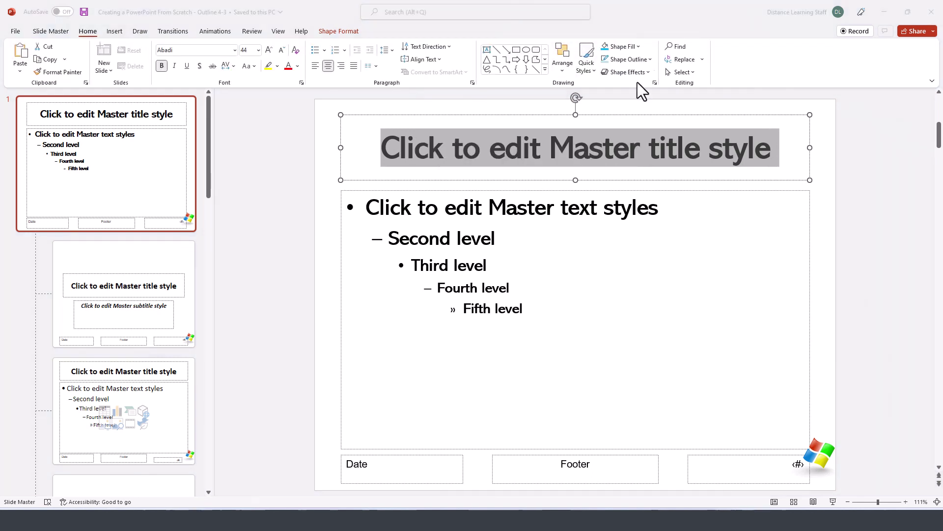
left_click(591, 73)
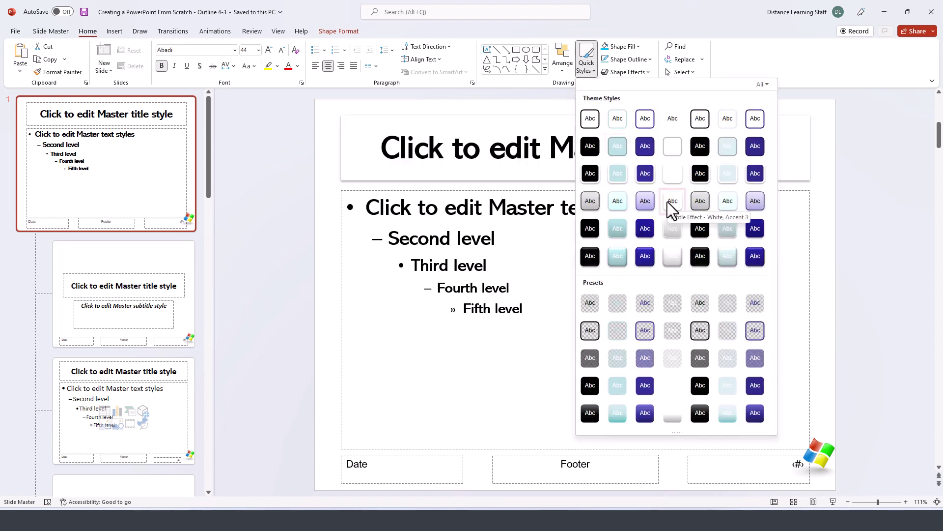
left_click(667, 202)
left_click(821, 209)
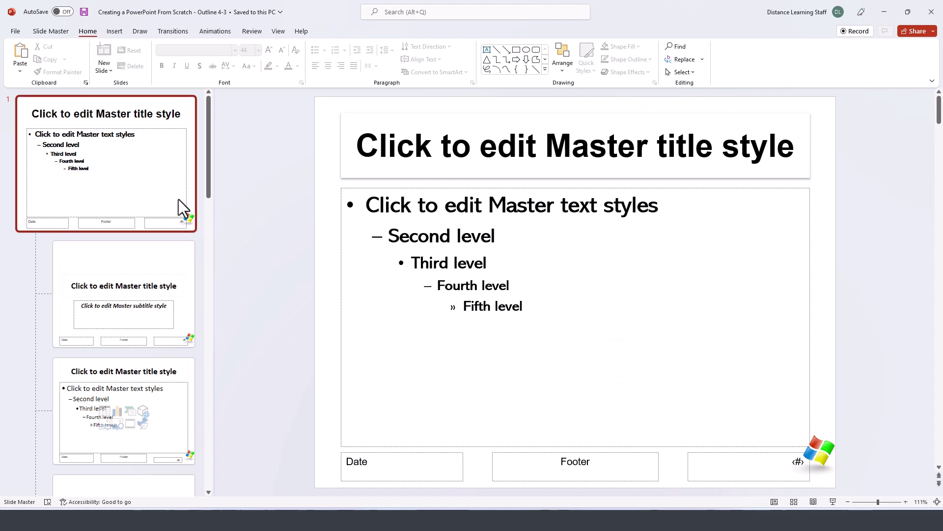
left_click(278, 32)
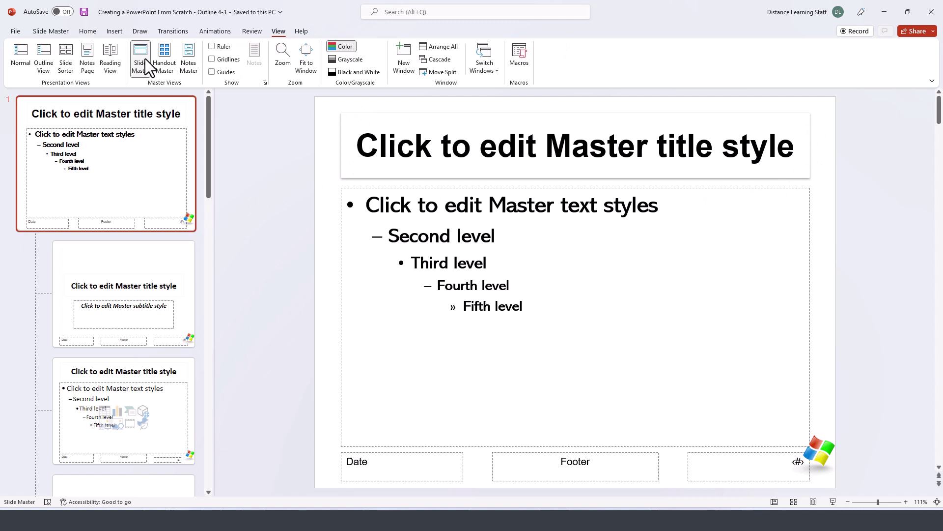
- Close Master View from the Slide Master ribbon, returning to normal slide editing
left_click(39, 30)
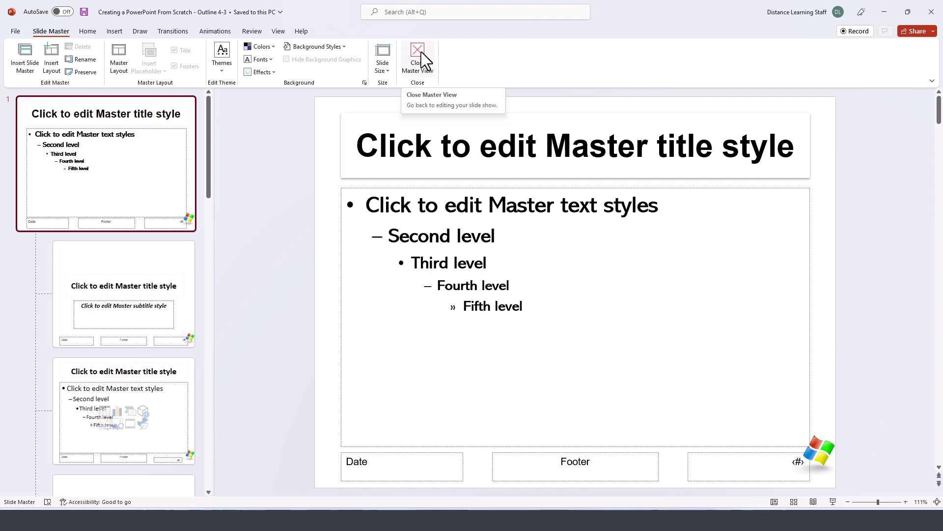
left_click(422, 52)
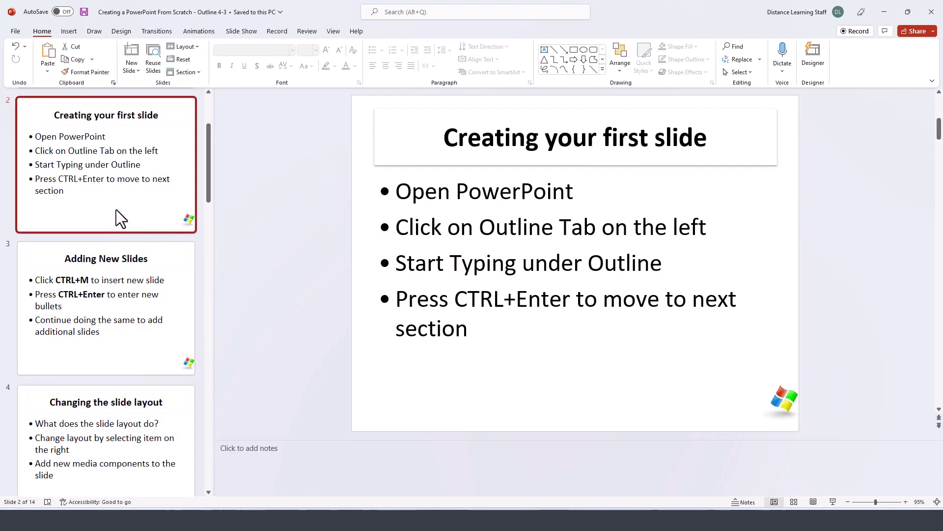
- View slides 3, 4 and 5: Adding New Slides, Changing the slide layout, Applying a Design Template
left_click(119, 289)
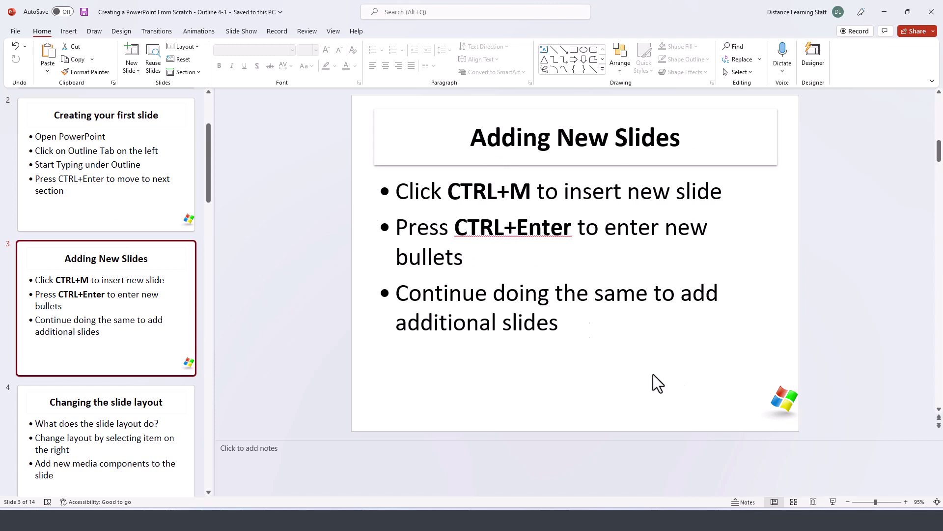
scroll(161, 412, "down", 1)
scroll(144, 348, "down", 2)
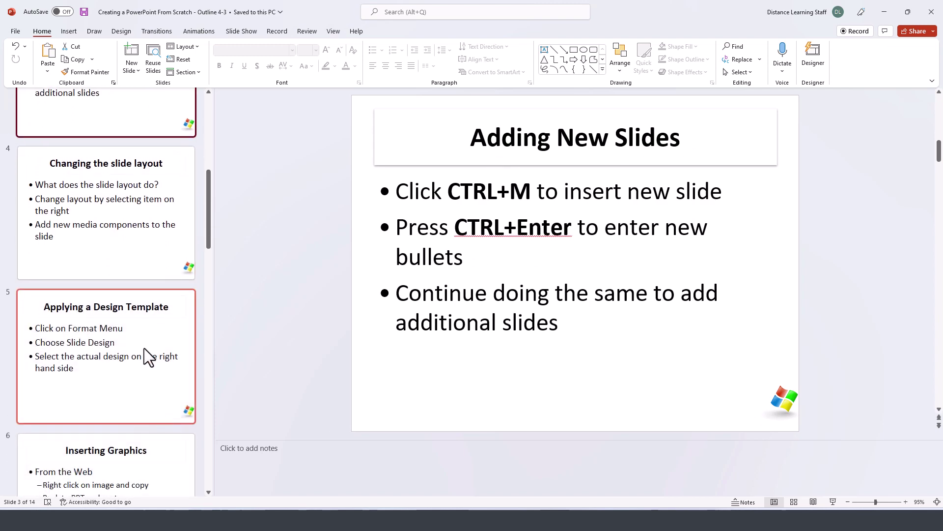
left_click(134, 263)
left_click(161, 342)
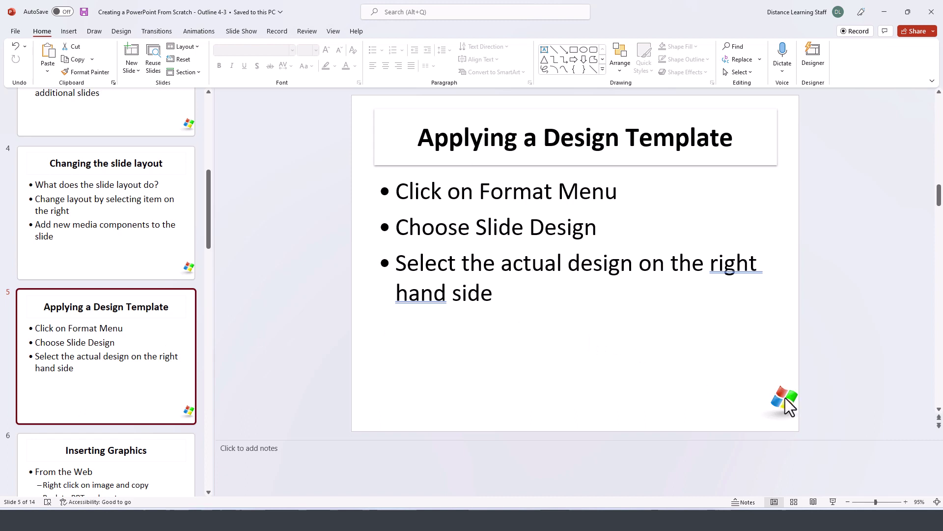
scroll(547, 344, "down", 1)
scroll(499, 244, "down", 1)
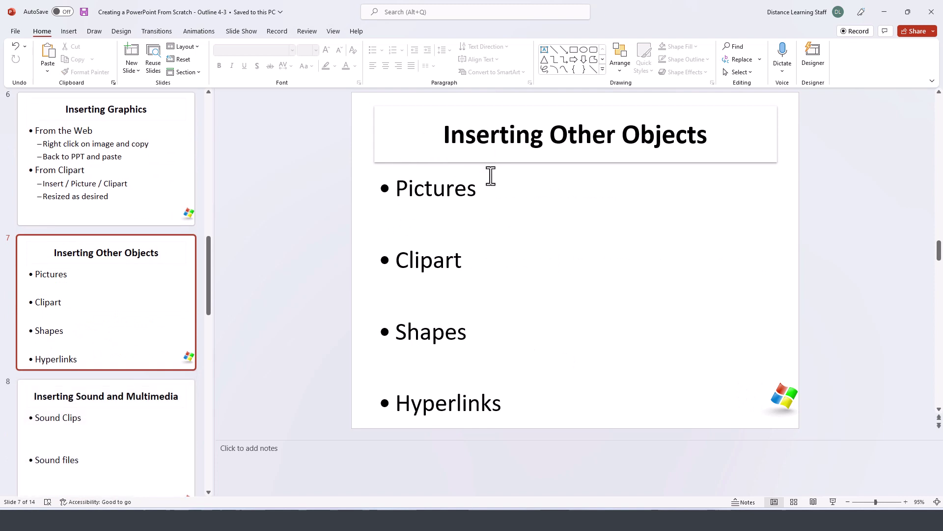
scroll(467, 158, "down", 1)
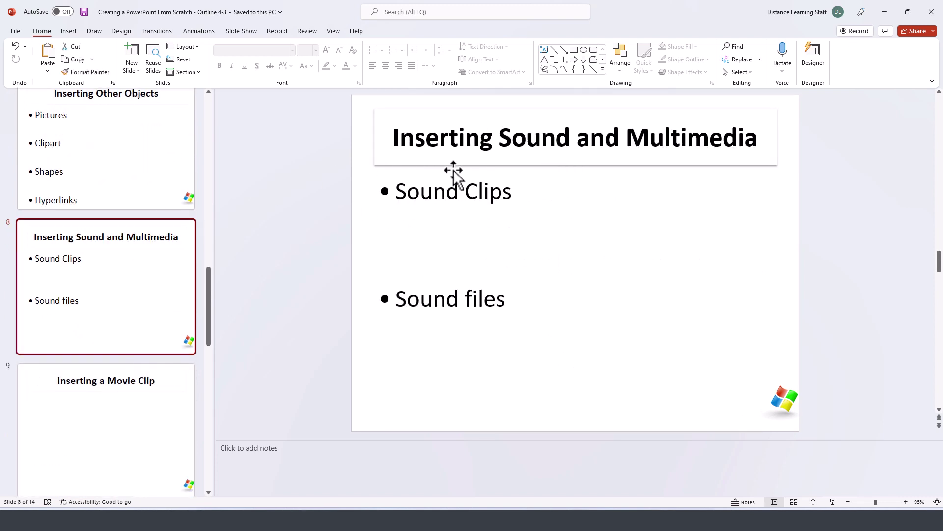